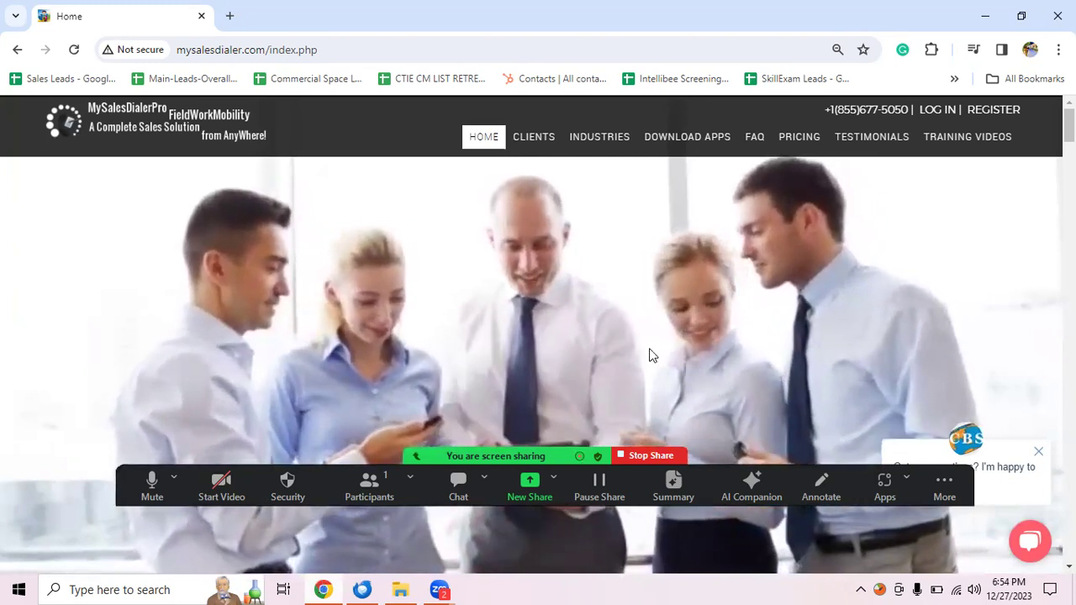
Step: Log in with the browser's saved credentials and scroll down the Profile page
{"action": "left_click", "coordinate": [934, 115]}
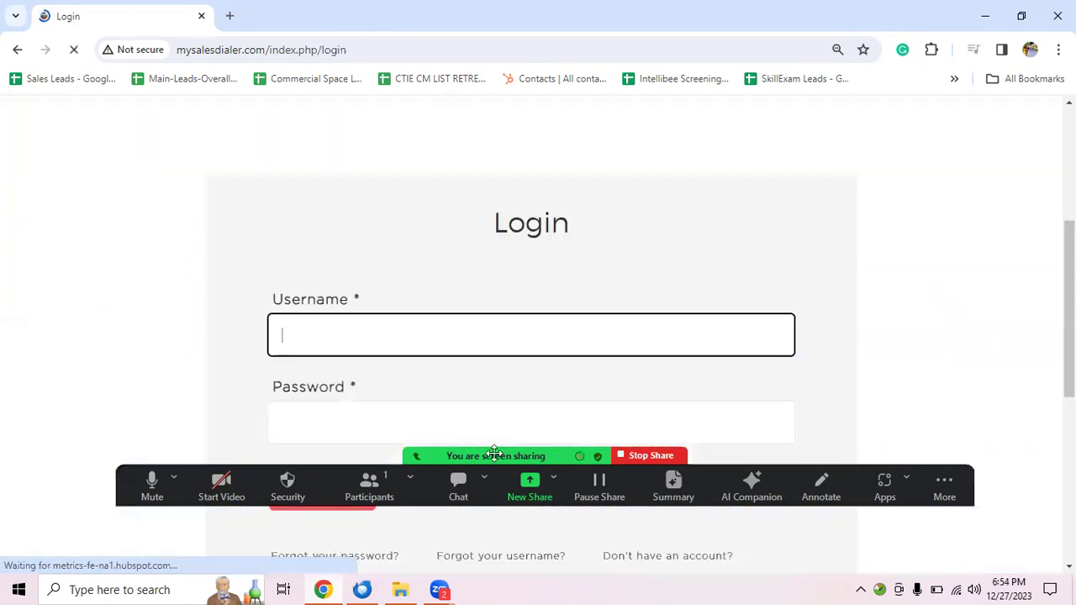
{"action": "left_click", "coordinate": [346, 426]}
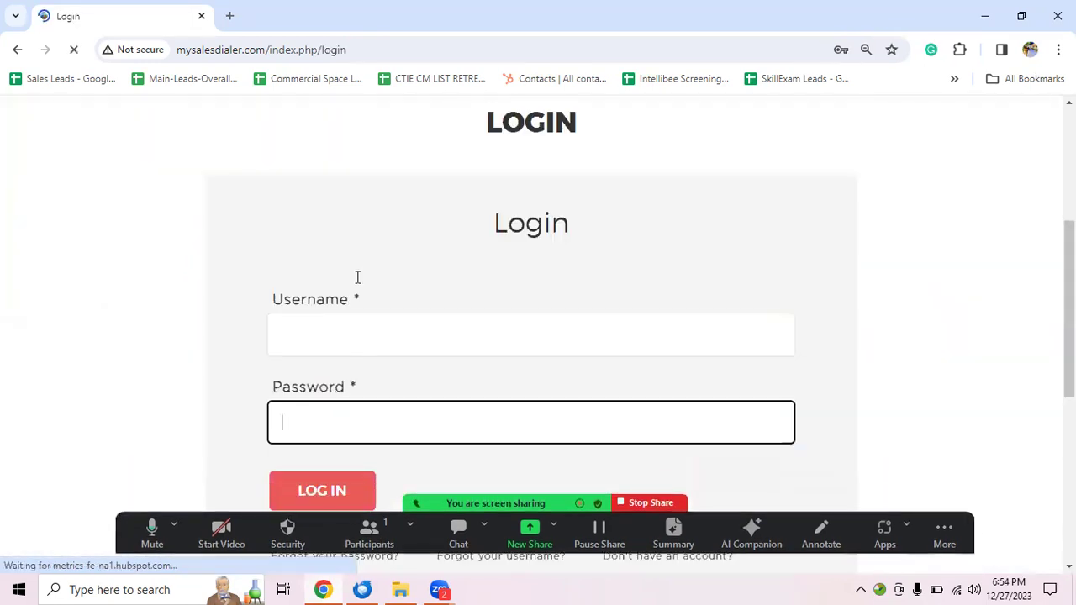
{"action": "left_click", "coordinate": [343, 411]}
{"action": "left_click", "coordinate": [378, 233]}
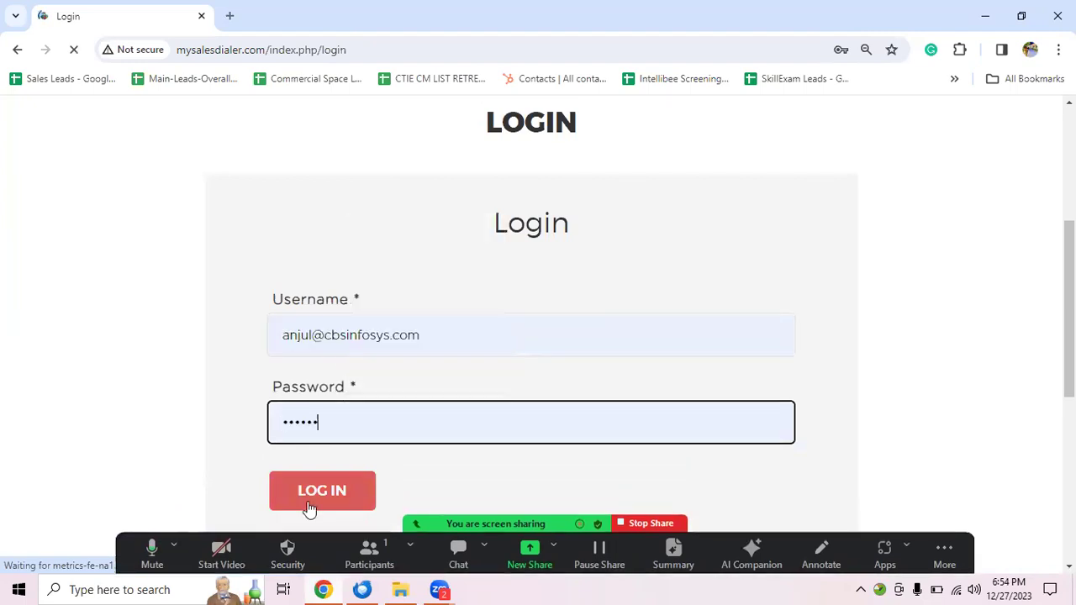
{"action": "left_click", "coordinate": [299, 507]}
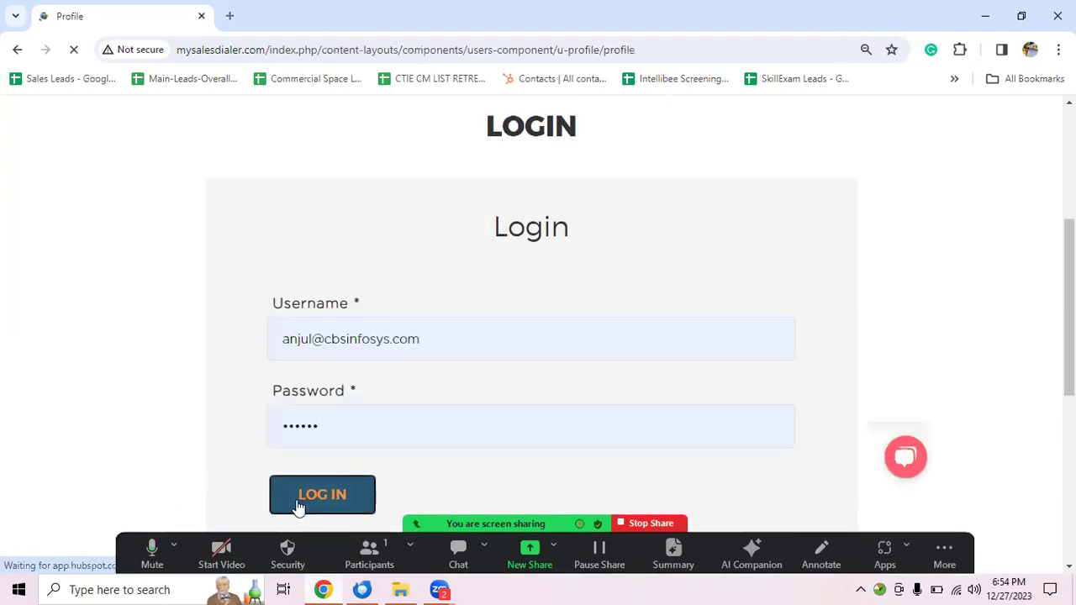
{"action": "scroll", "coordinate": [235, 424], "scroll_direction": "down", "scroll_amount": 3}
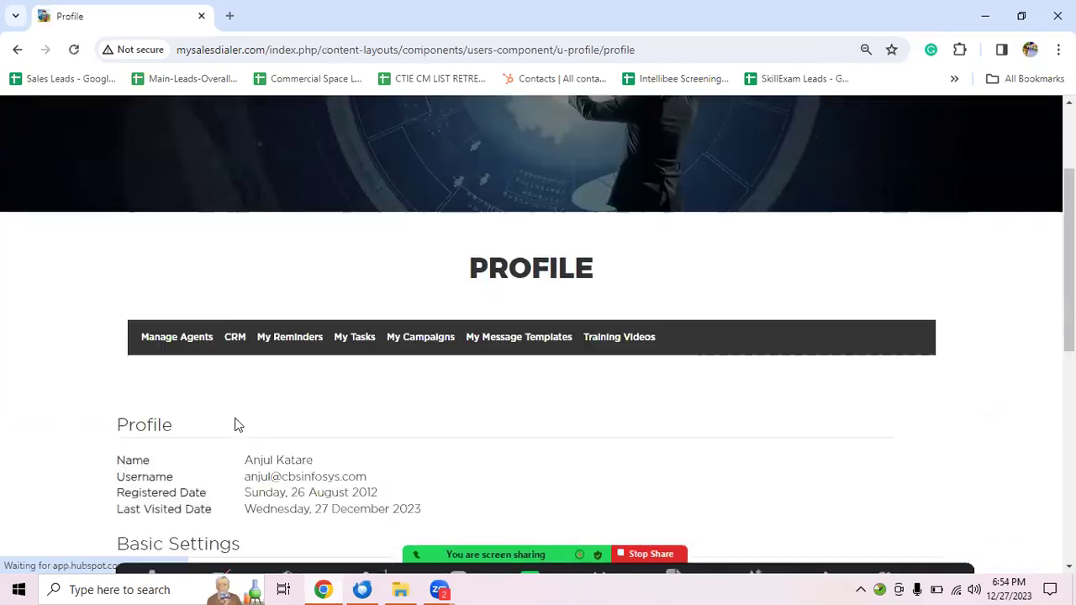
{"action": "scroll", "coordinate": [485, 454], "scroll_direction": "down", "scroll_amount": 1}
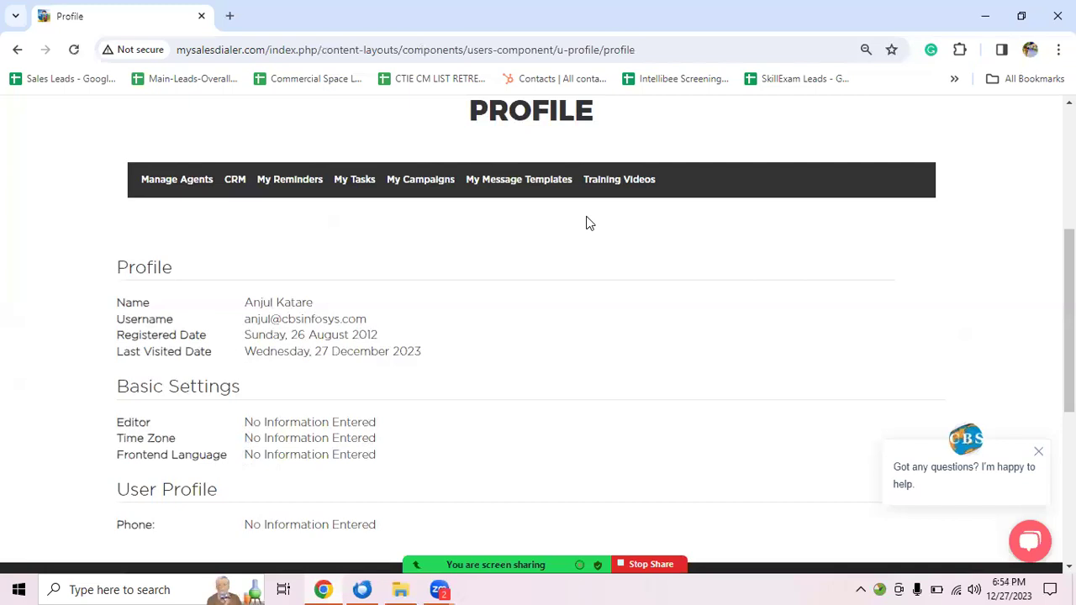
Step: Go to My Message Templates and pick Voicemail Drop Templates from the Create Template dropdown
{"action": "left_click", "coordinate": [530, 190]}
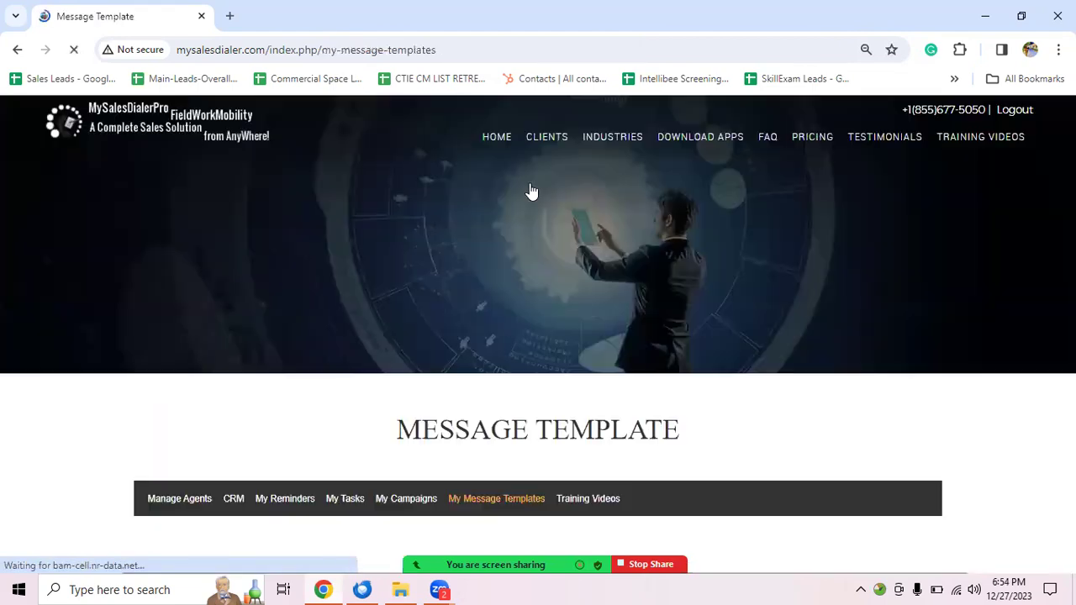
{"action": "scroll", "coordinate": [473, 325], "scroll_direction": "down", "scroll_amount": 2}
{"action": "scroll", "coordinate": [175, 350], "scroll_direction": "down", "scroll_amount": 1}
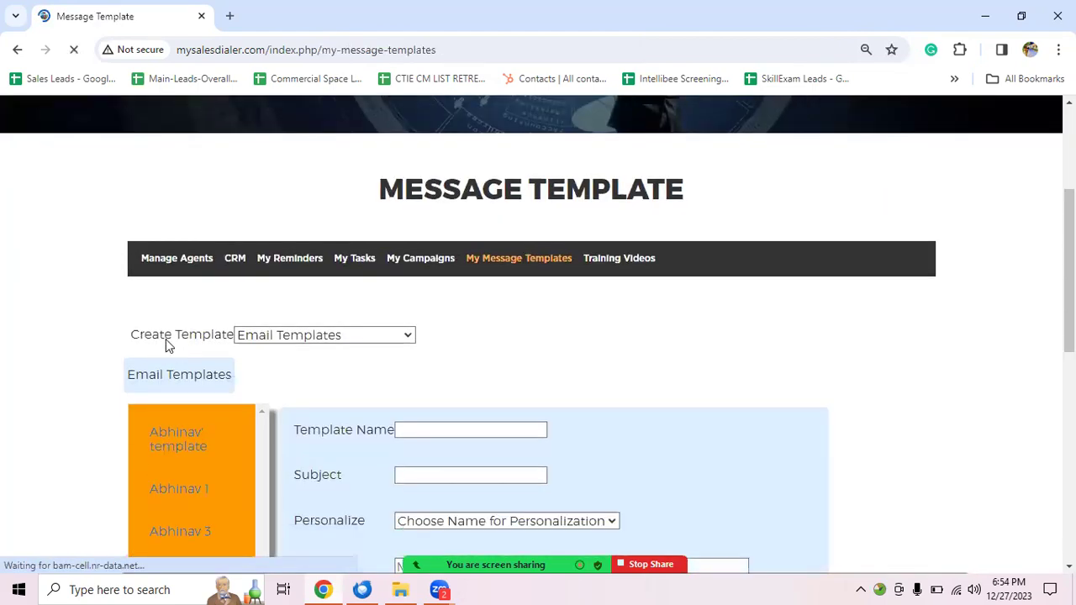
{"action": "left_click", "coordinate": [380, 260]}
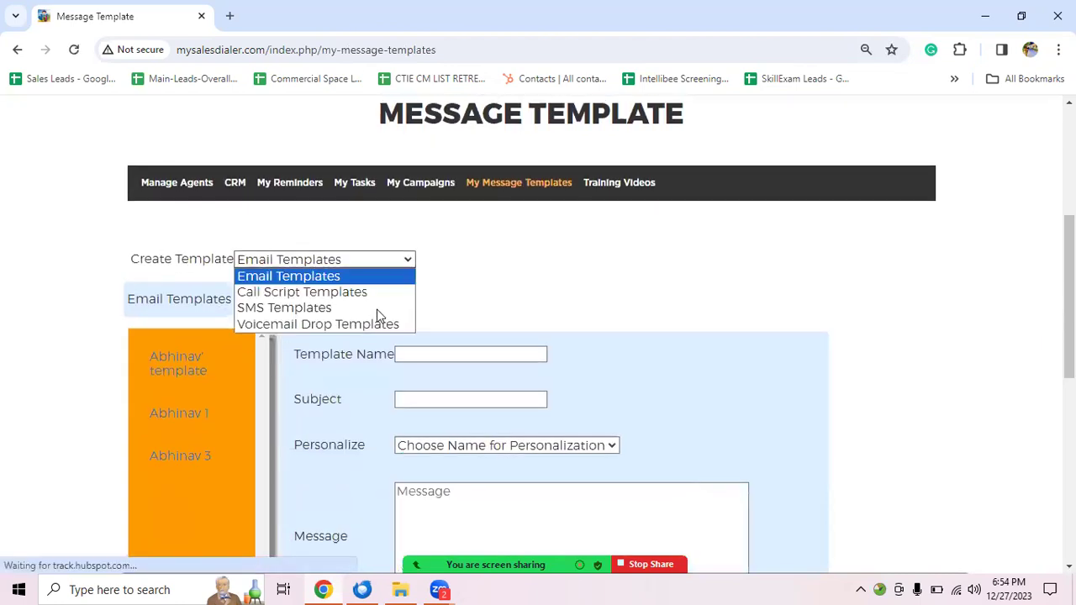
{"action": "left_click", "coordinate": [379, 324]}
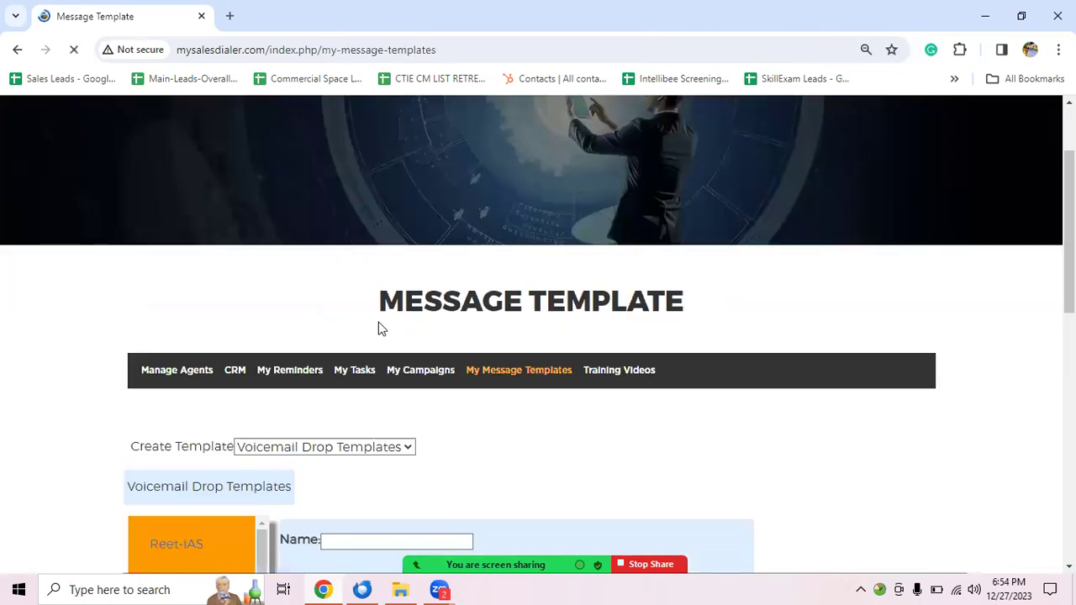
{"action": "scroll", "coordinate": [379, 324], "scroll_direction": "down", "scroll_amount": 1}
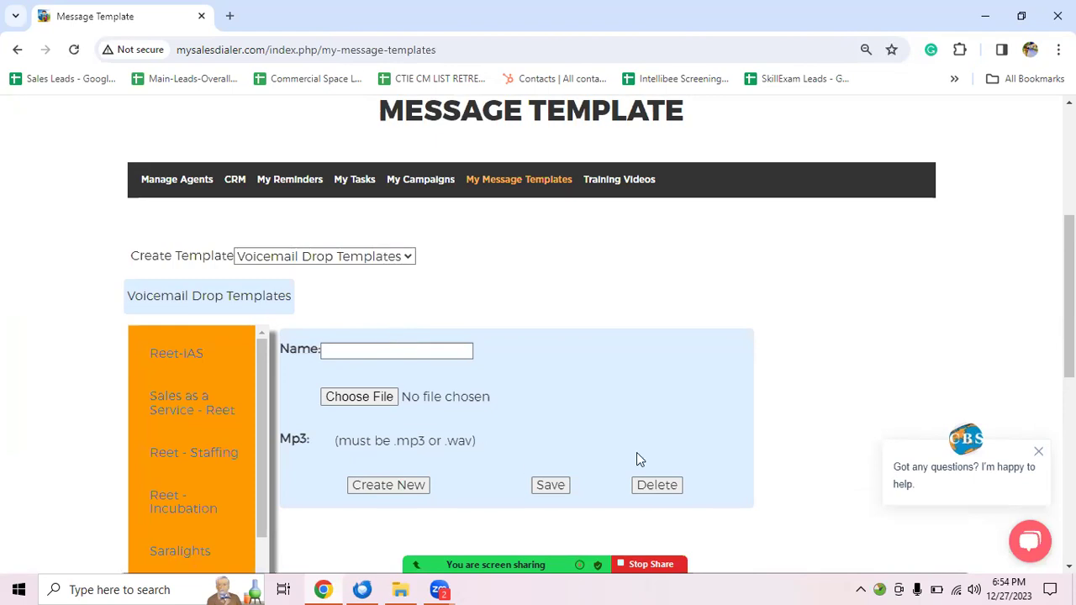
Step: Attach 1.mp3, name the voicemail drop template test331, and save it
{"action": "left_click", "coordinate": [333, 395]}
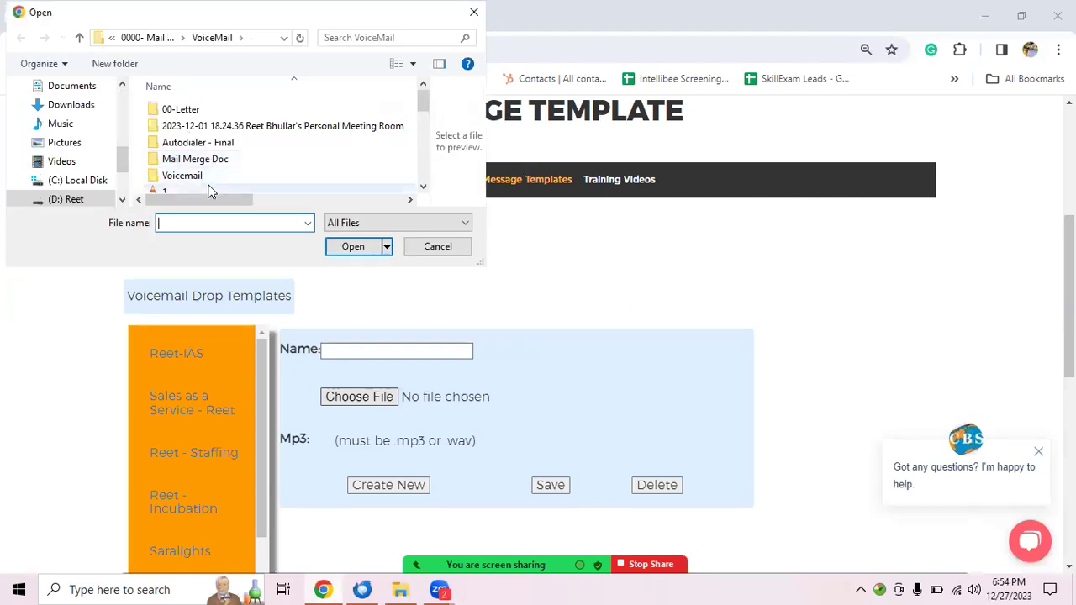
{"action": "left_click", "coordinate": [208, 188]}
{"action": "double_click", "coordinate": [208, 188]}
{"action": "left_click", "coordinate": [379, 350]}
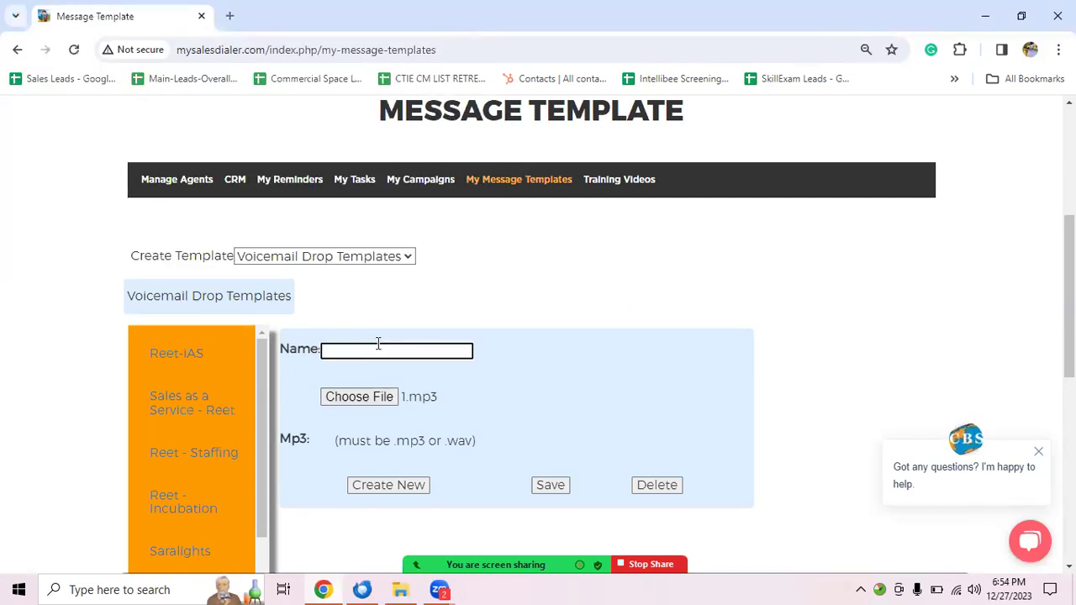
{"action": "type", "text": "test331"}
{"action": "left_click", "coordinate": [551, 487]}
{"action": "left_click", "coordinate": [551, 487]}
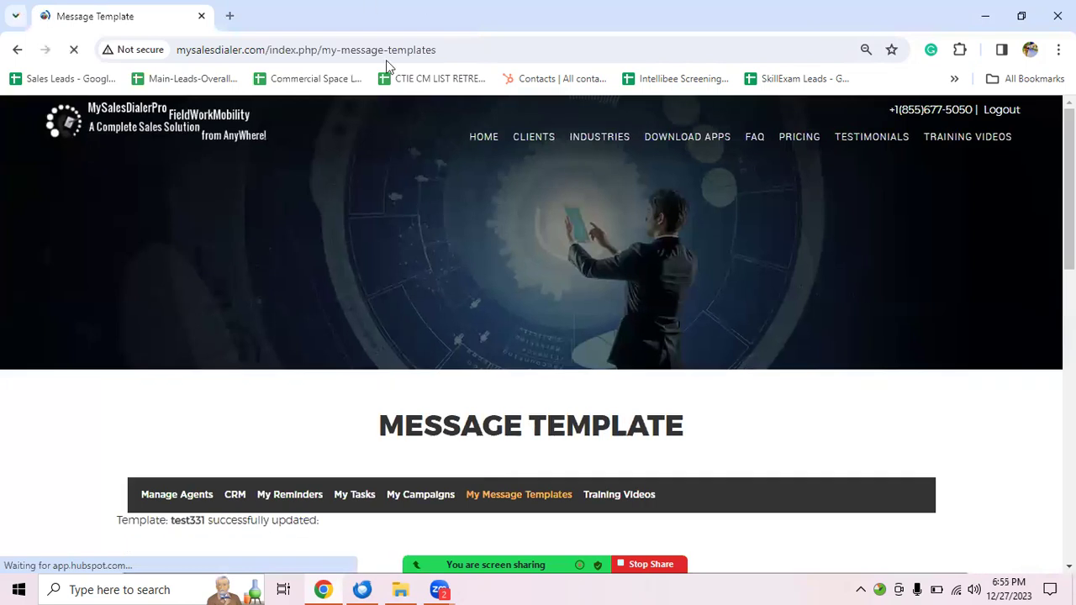
{"action": "scroll", "coordinate": [252, 379], "scroll_direction": "down", "scroll_amount": 2}
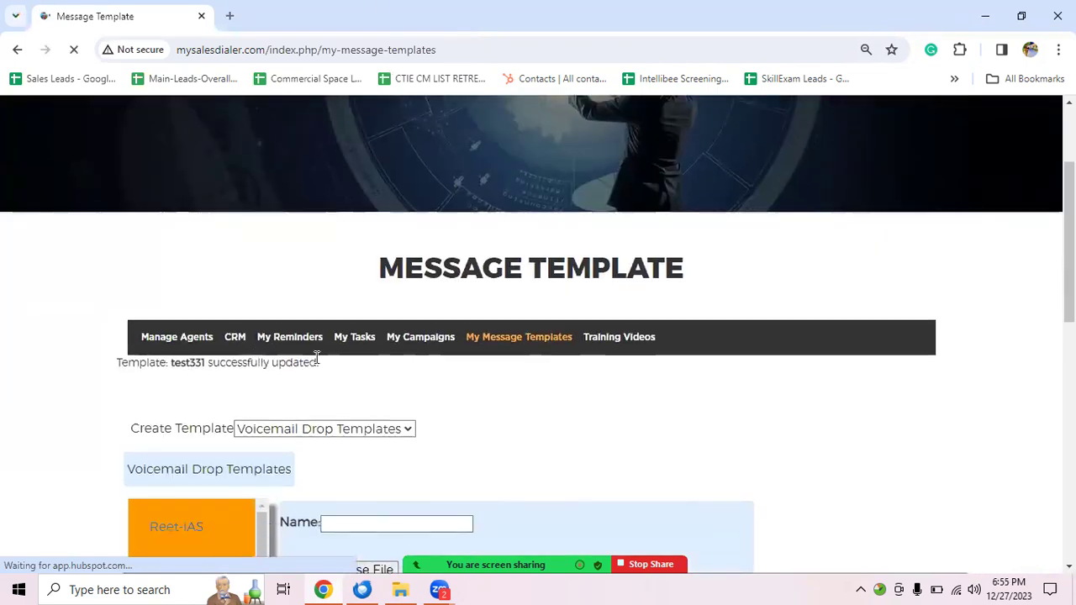
{"action": "triple_click", "coordinate": [317, 359]}
{"action": "scroll", "coordinate": [488, 391], "scroll_direction": "down", "scroll_amount": 2}
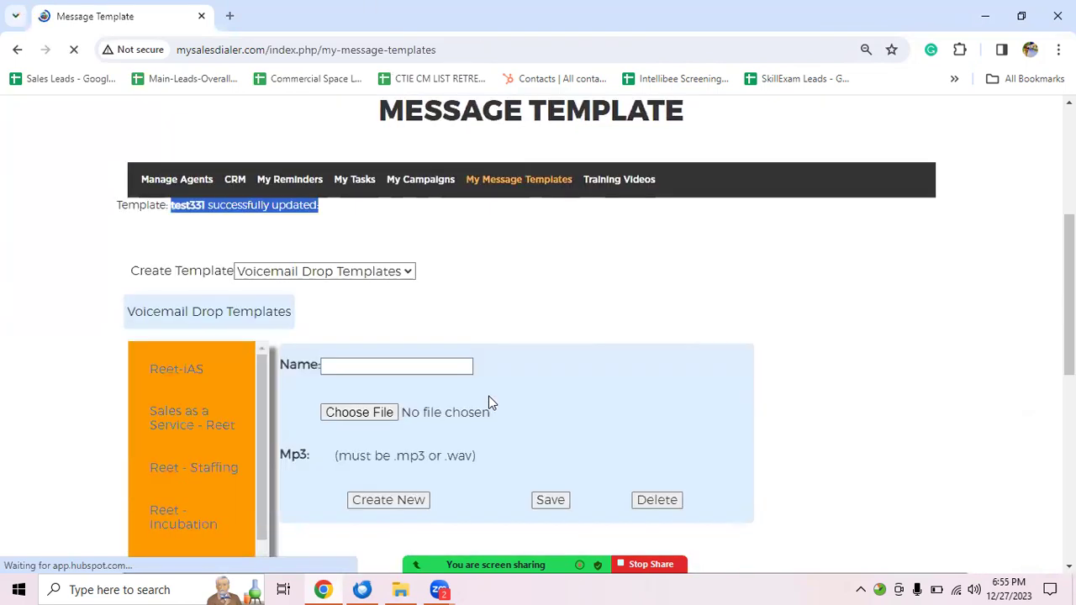
{"action": "scroll", "coordinate": [492, 408], "scroll_direction": "down", "scroll_amount": 1}
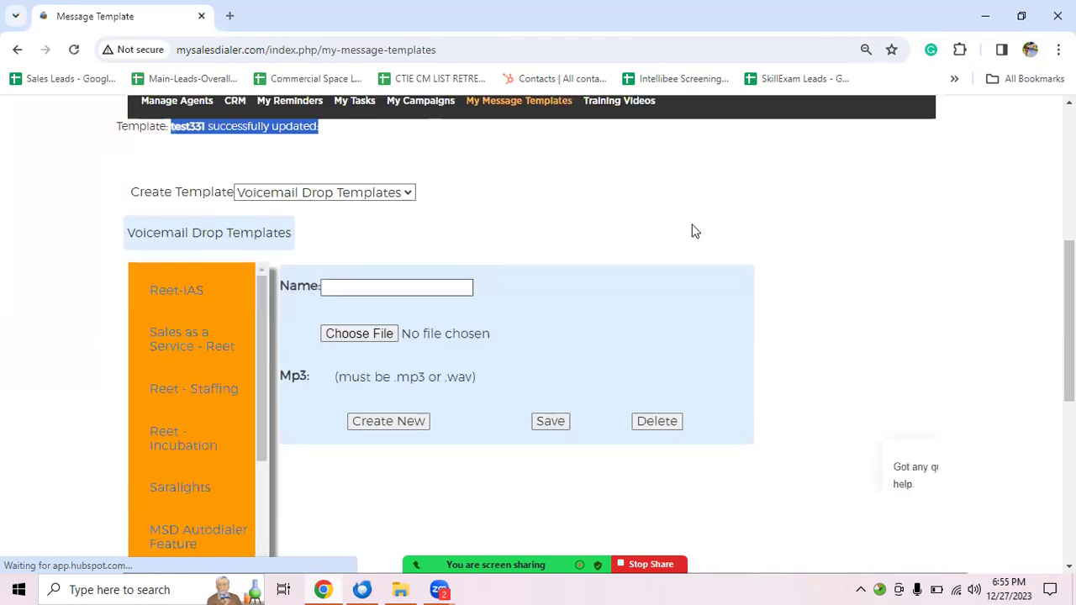
{"action": "left_click", "coordinate": [691, 232]}
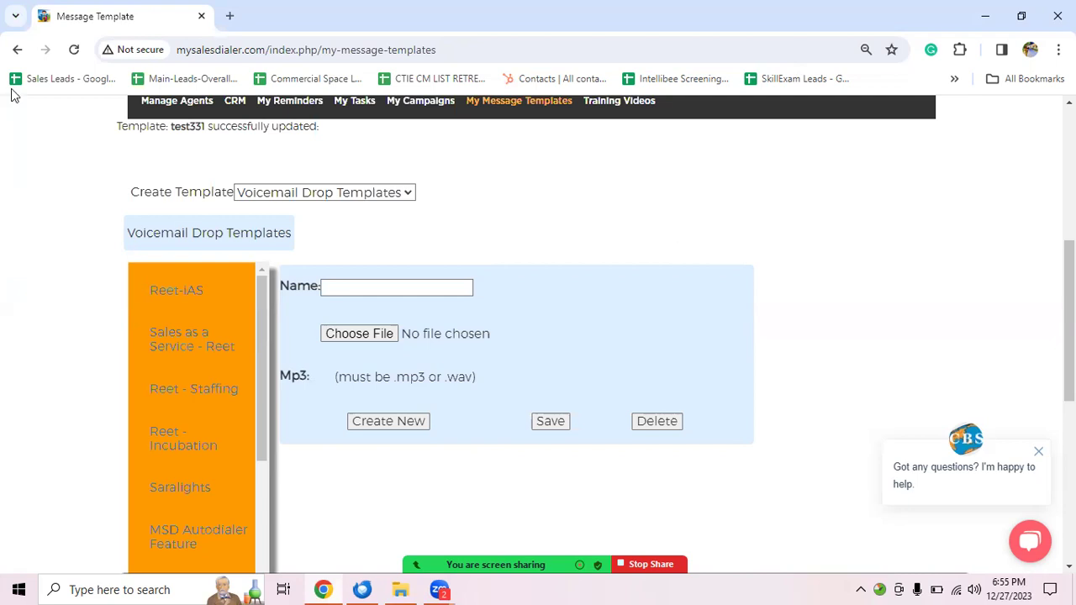
{"action": "scroll", "coordinate": [454, 221], "scroll_direction": "up", "scroll_amount": 1}
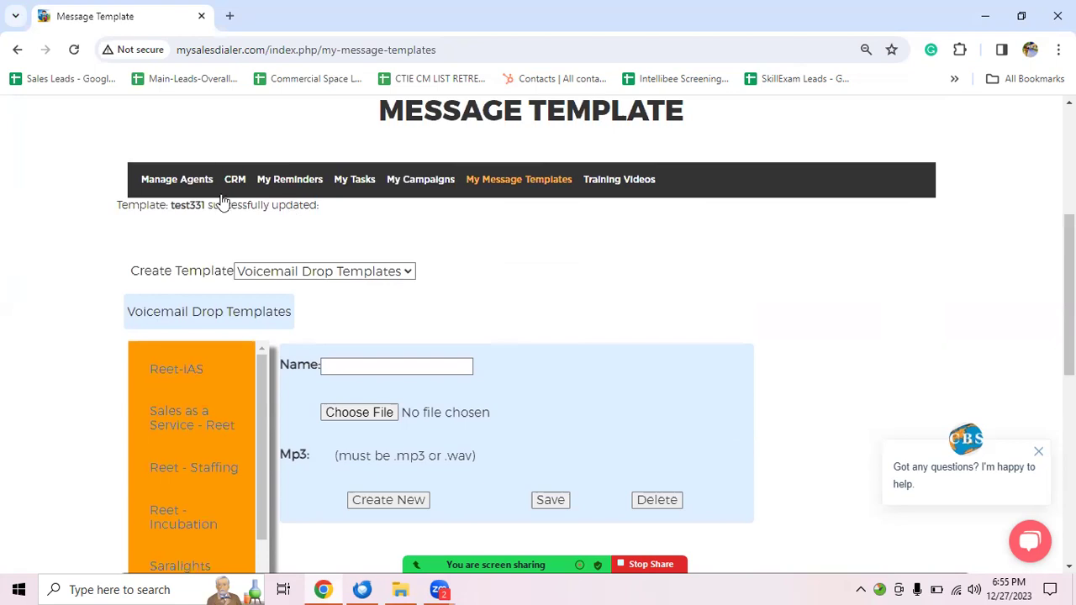
Step: Go from CRM to My Contact, then Contacts, and scroll down to the contact list
{"action": "left_click", "coordinate": [236, 180]}
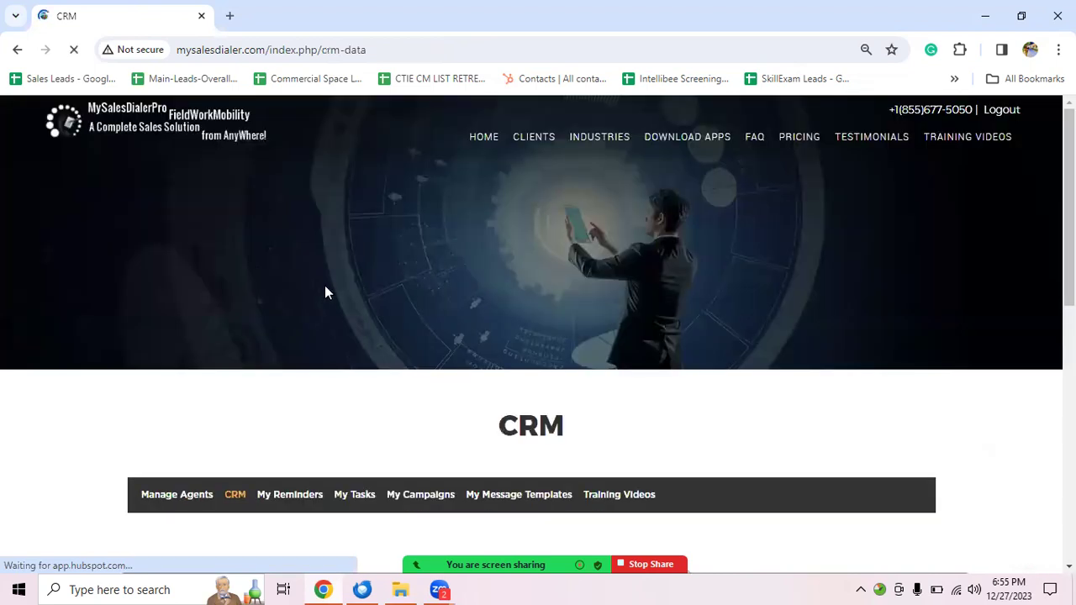
{"action": "scroll", "coordinate": [328, 293], "scroll_direction": "down", "scroll_amount": 3}
{"action": "left_click", "coordinate": [445, 385]}
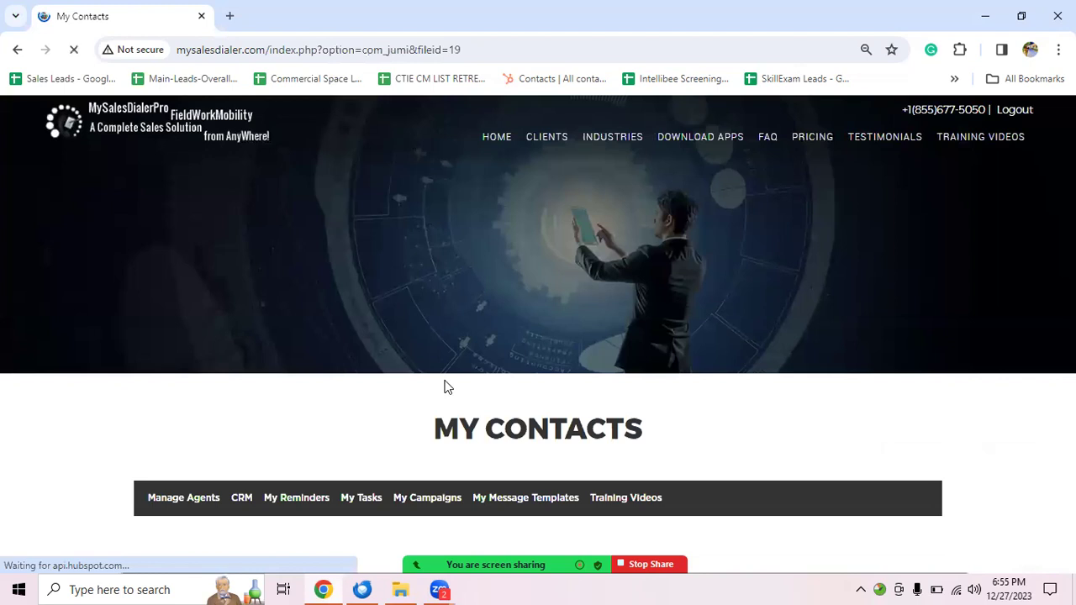
{"action": "scroll", "coordinate": [445, 385], "scroll_direction": "down", "scroll_amount": 3}
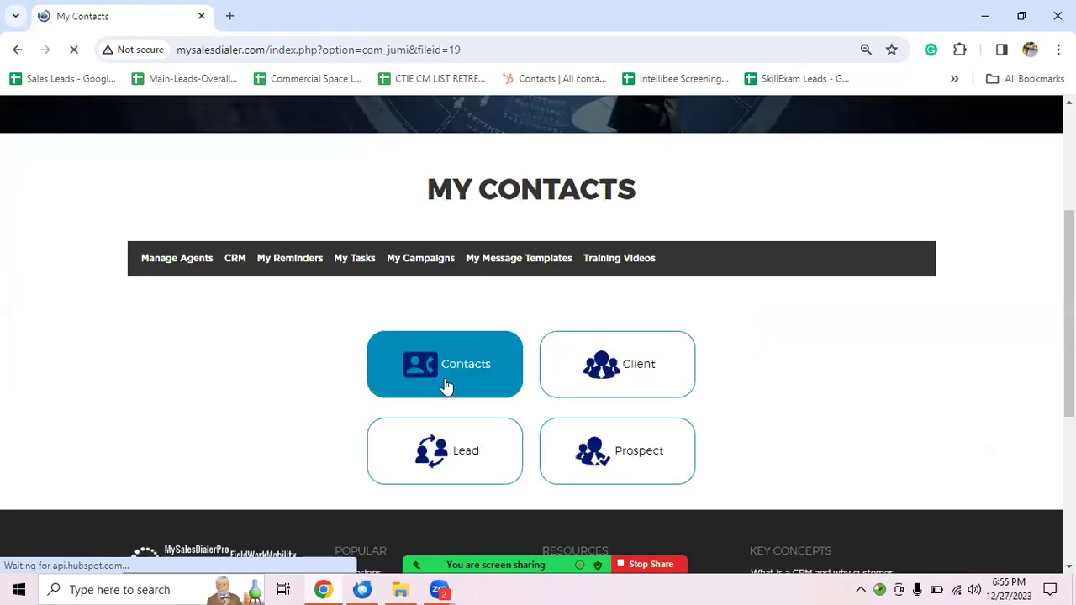
{"action": "left_click", "coordinate": [447, 386]}
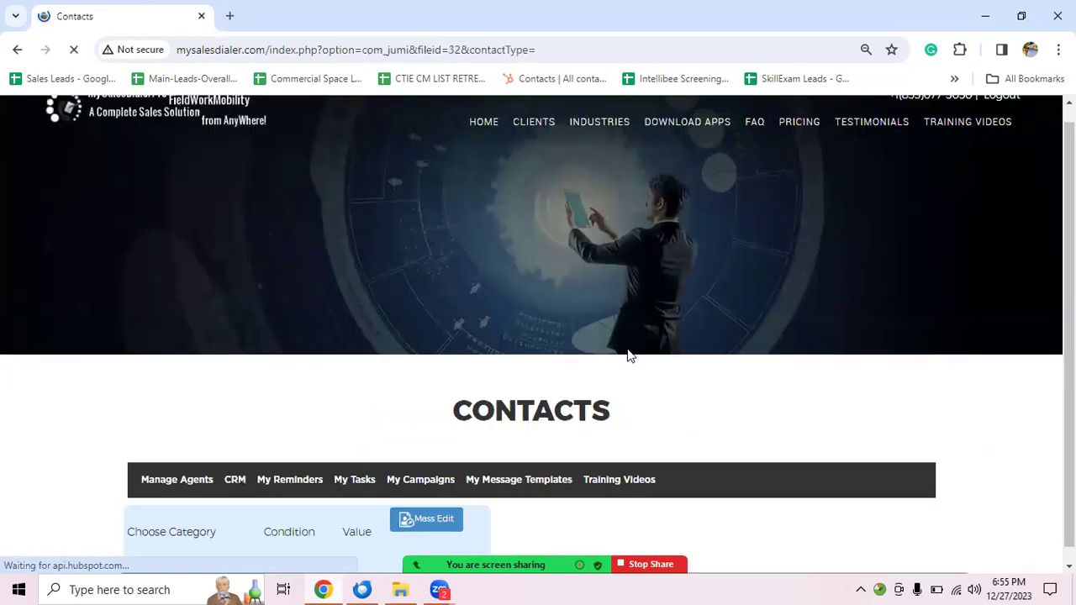
{"action": "scroll", "coordinate": [757, 336], "scroll_direction": "down", "scroll_amount": 1}
{"action": "scroll", "coordinate": [731, 256], "scroll_direction": "down", "scroll_amount": 3}
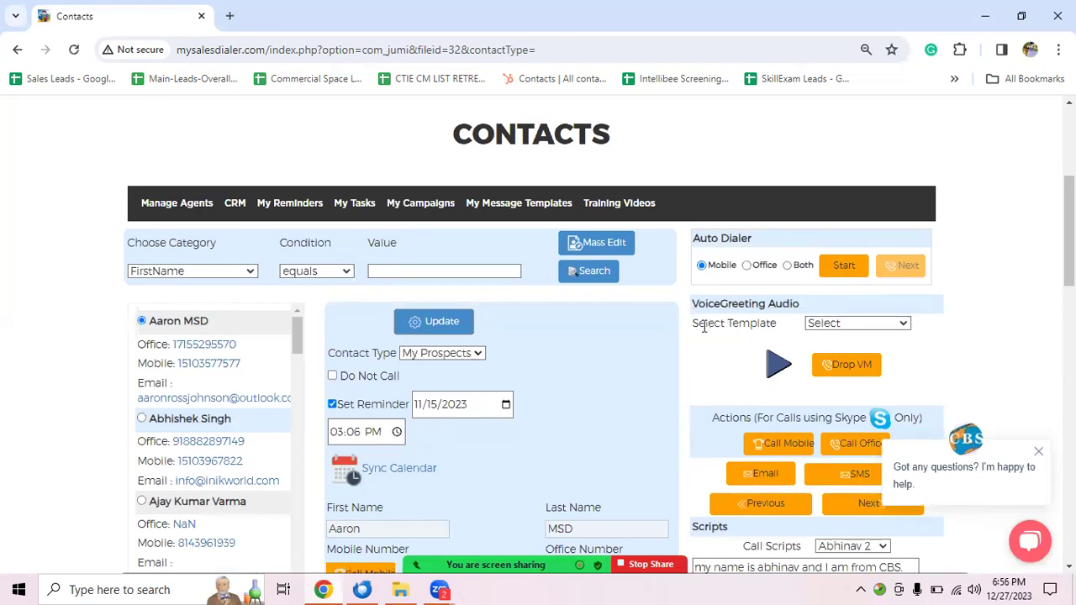
Step: Pick MSD Voicemail Drop Feature under VoiceGreeting Audio and press Drop VM
{"action": "left_click", "coordinate": [833, 325]}
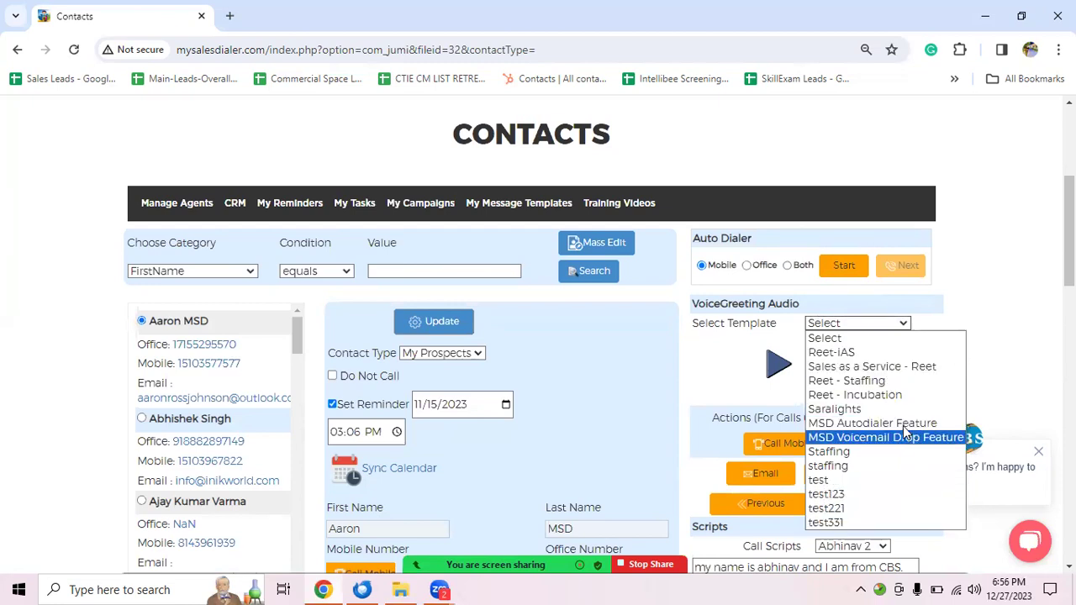
{"action": "left_click", "coordinate": [878, 435]}
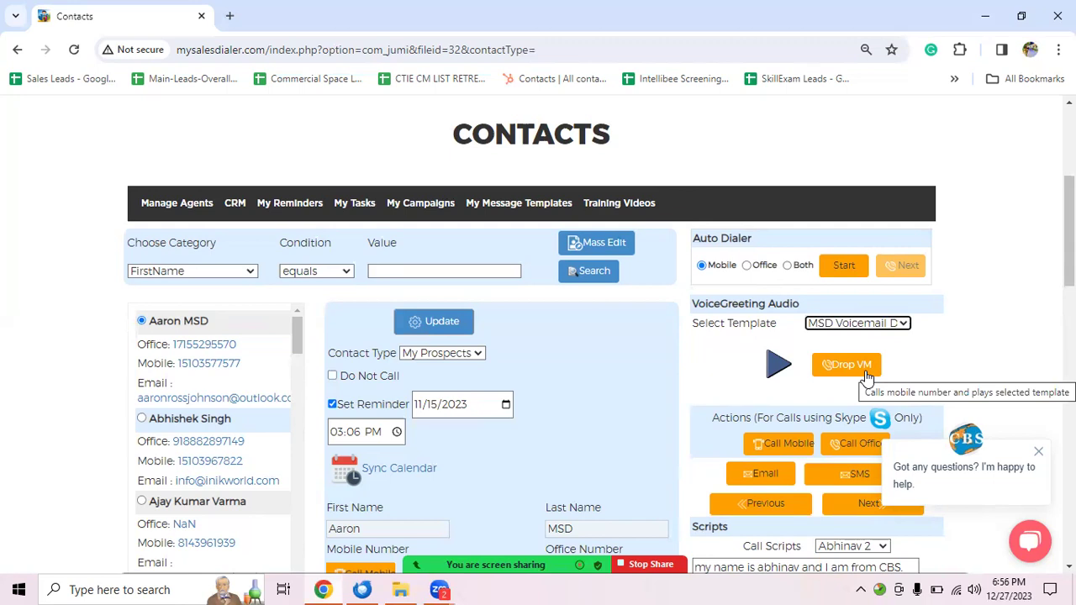
{"action": "left_click", "coordinate": [845, 365]}
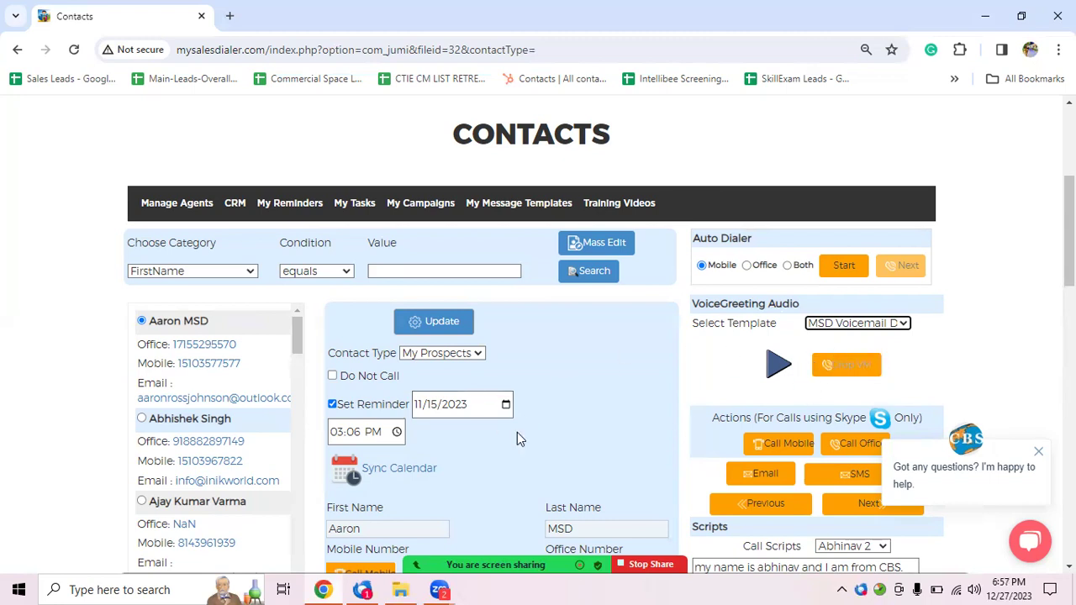
Step: Select the contact's mobile number, then drop the voicemail to it with Drop VM
{"action": "scroll", "coordinate": [515, 437], "scroll_direction": "down", "scroll_amount": 2}
{"action": "mouse_move", "coordinate": [411, 436]}
{"action": "left_mouse_down"}
{"action": "mouse_move", "coordinate": [329, 436]}
{"action": "mouse_move", "coordinate": [399, 434]}
{"action": "left_mouse_up"}
{"action": "left_click_drag", "start_coordinate": [412, 435], "coordinate": [328, 435]}
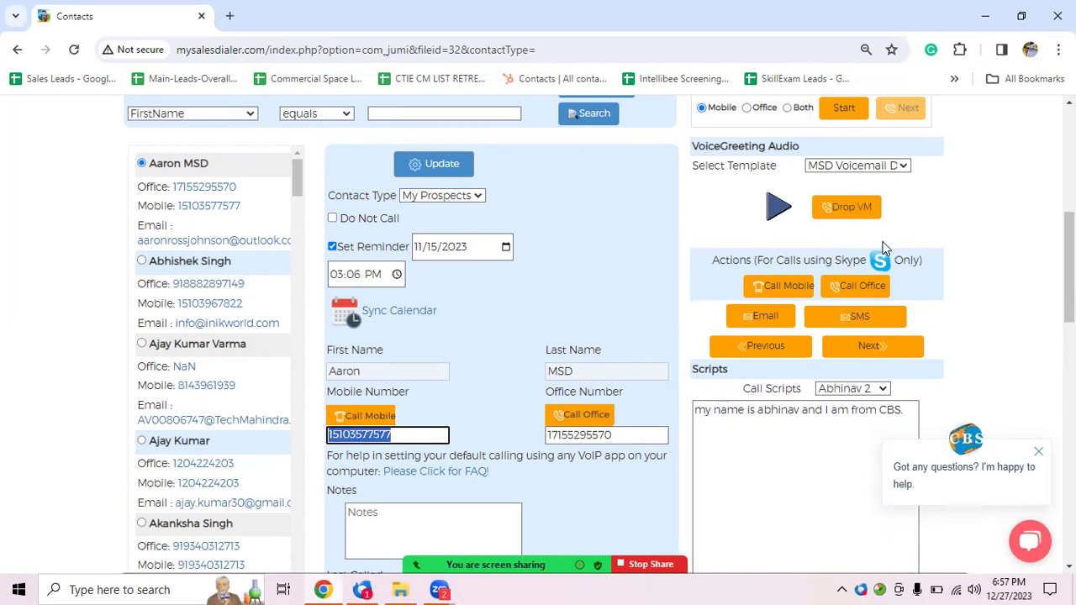
{"action": "scroll", "coordinate": [887, 265], "scroll_direction": "up", "scroll_amount": 1}
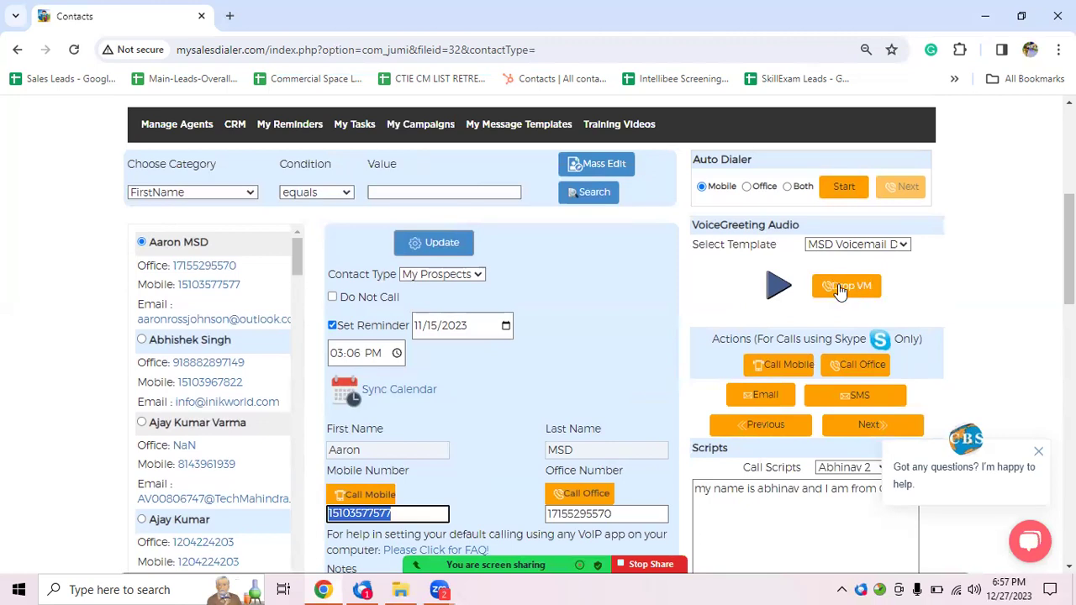
{"action": "left_click", "coordinate": [839, 289]}
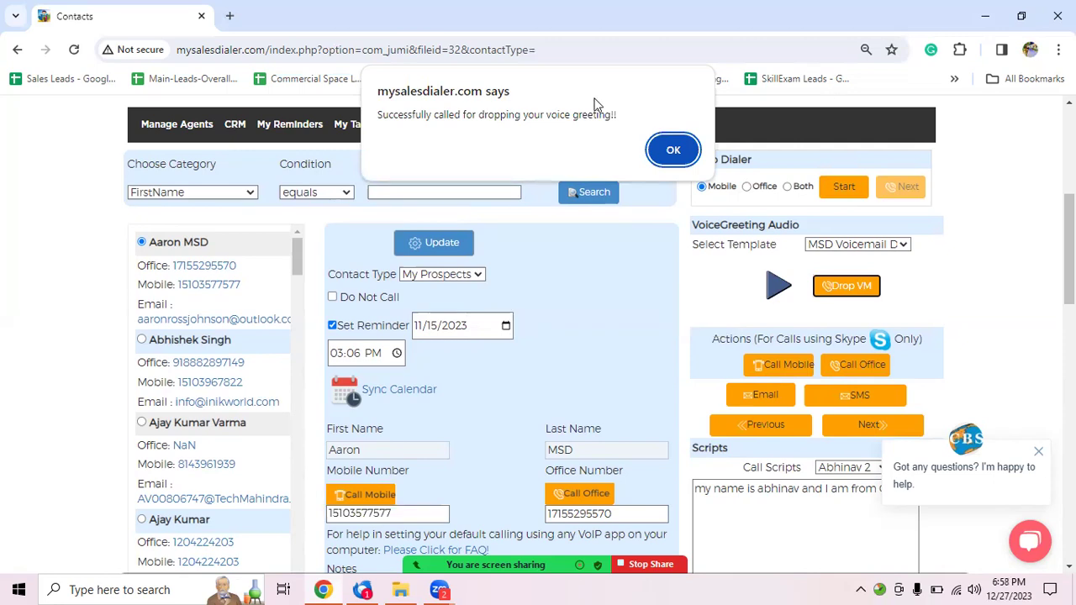
Step: Dismiss the voicemail success alert and end the Zoom meeting
{"action": "left_click", "coordinate": [671, 149]}
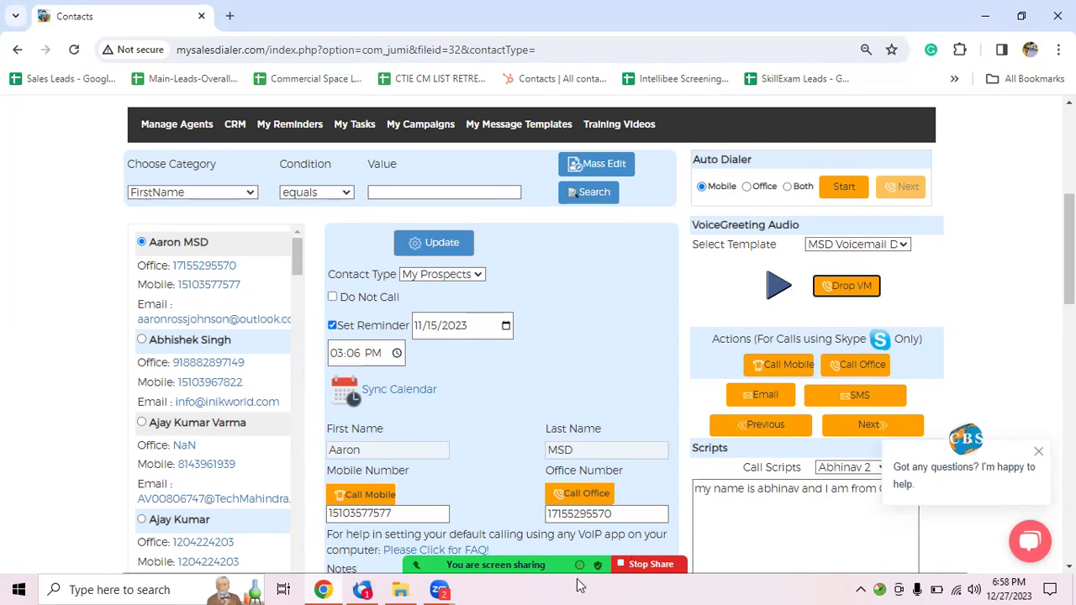
{"action": "mouse_move", "coordinate": [635, 557]}
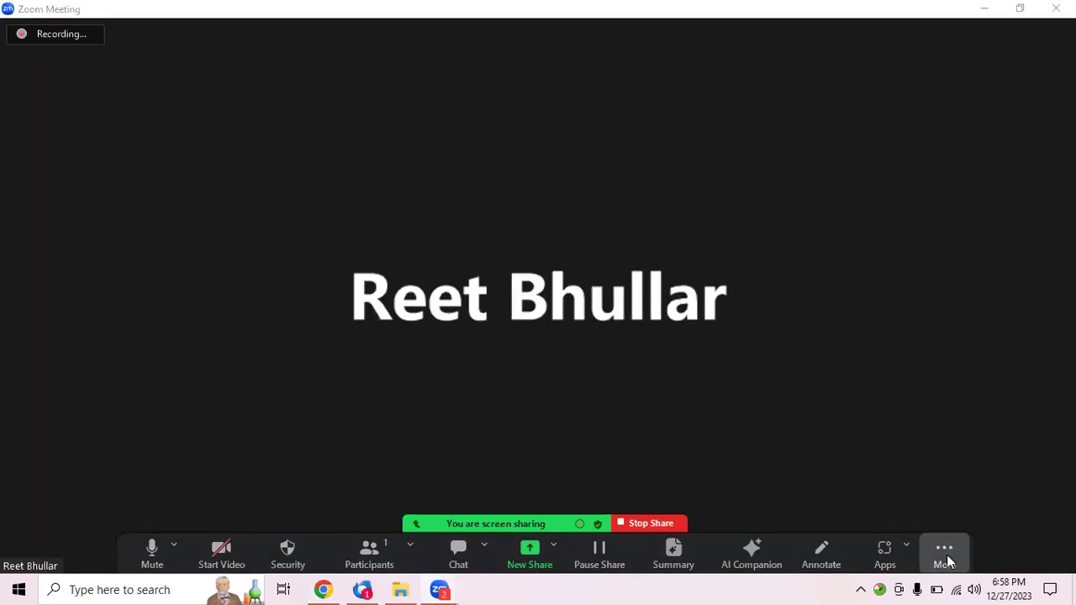
{"action": "left_click", "coordinate": [943, 558]}
{"action": "left_click", "coordinate": [941, 550]}
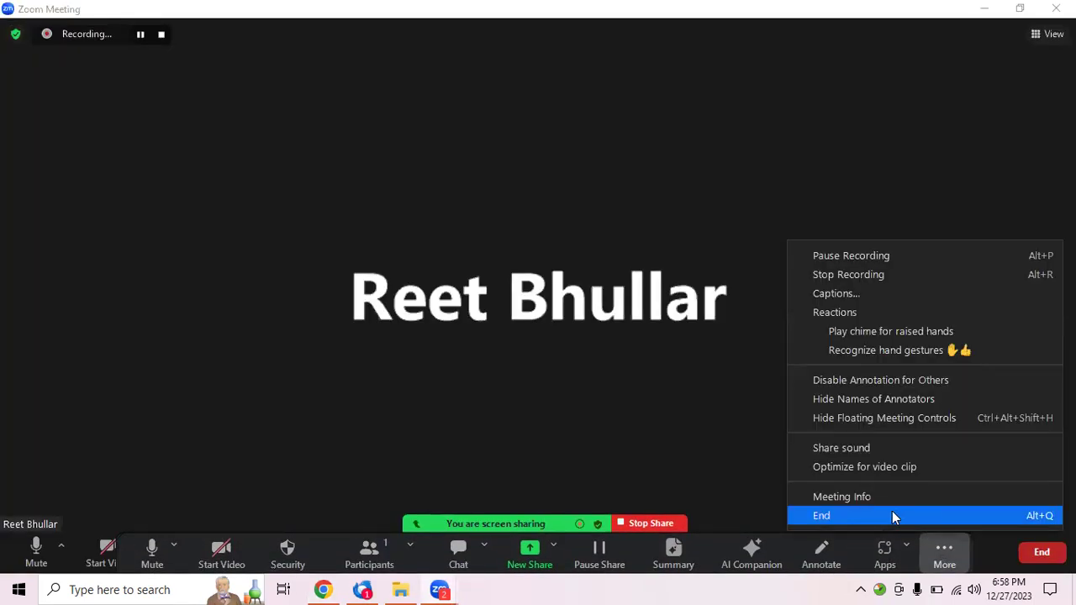